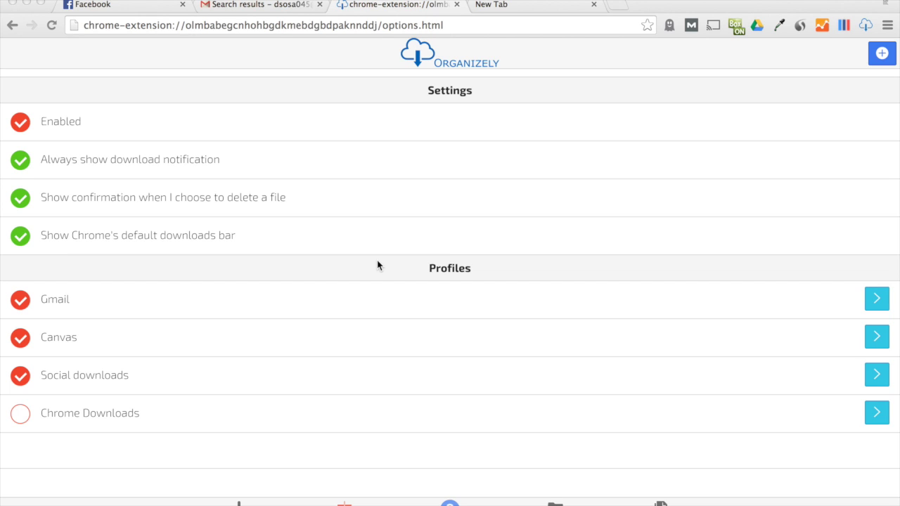
Open the Gmail profile and show the file-type choices for its documents rule.
click(865, 26)
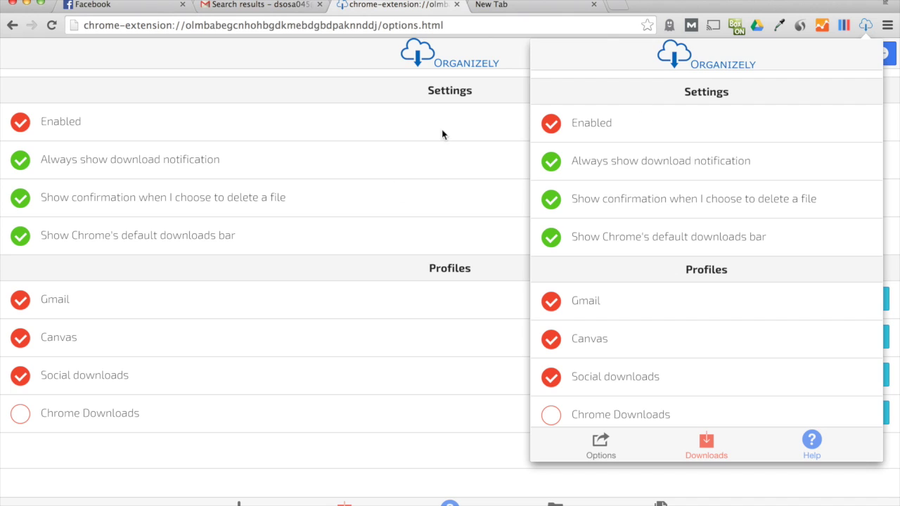
click(361, 116)
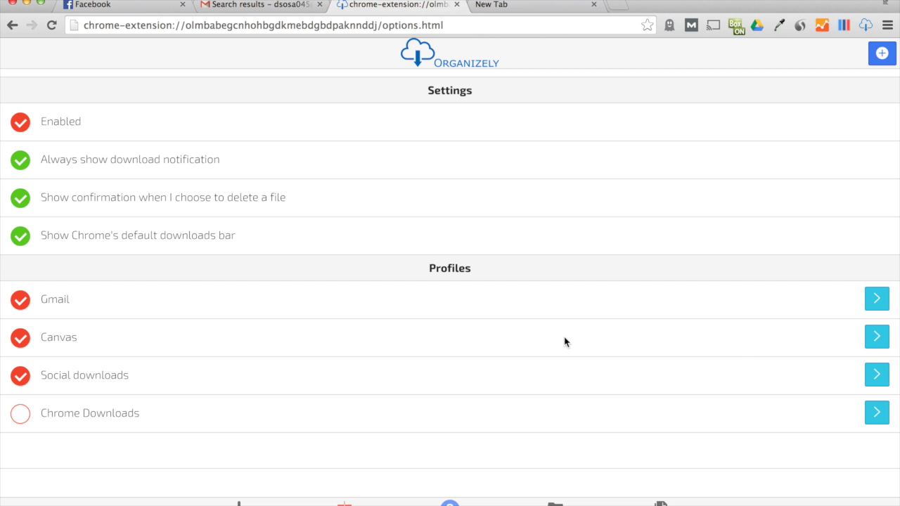
click(877, 300)
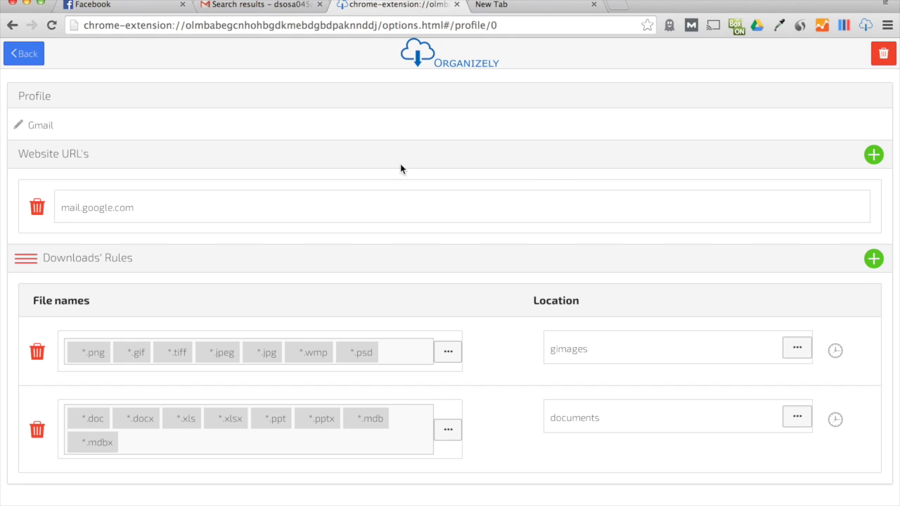
scroll(225, 313, down, 1)
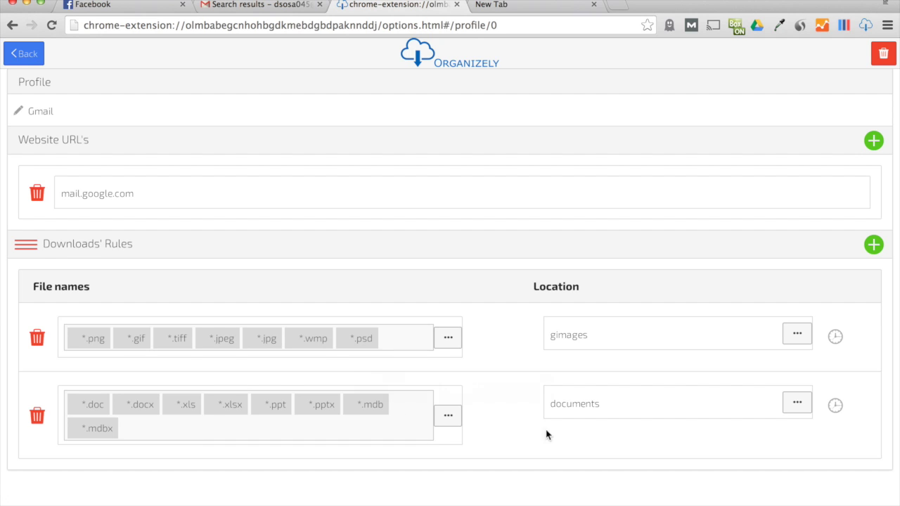
click(454, 421)
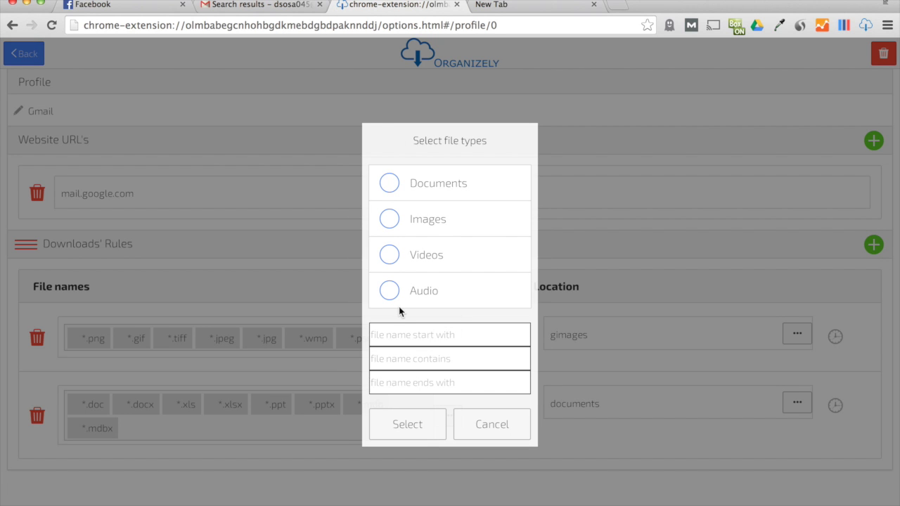
Add the *daniel* and *.zip patterns to the Gmail documents rule, then return to the main options page.
click(498, 429)
click(291, 433)
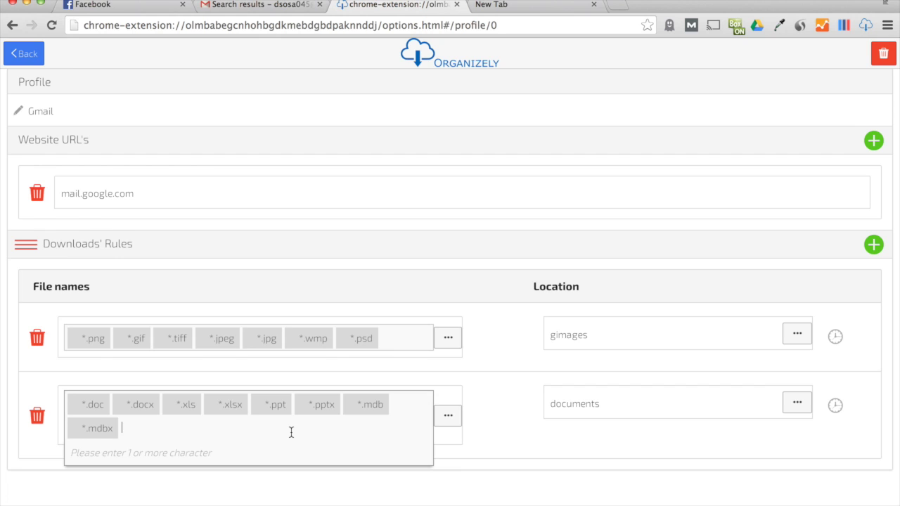
text(*)
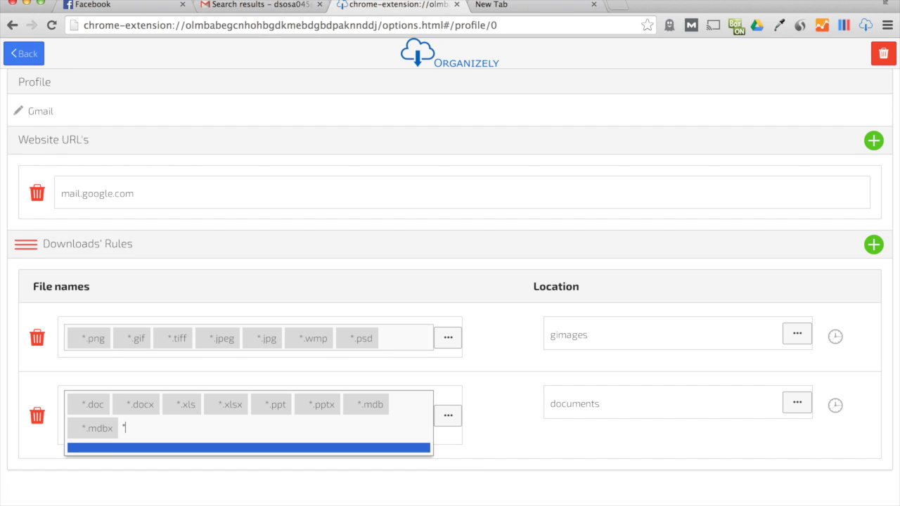
text(daniel*)
key(Return)
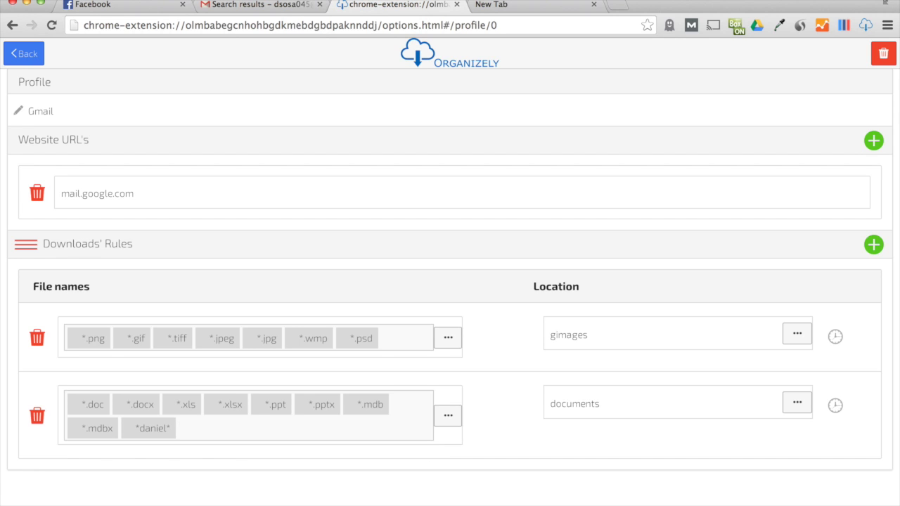
text(*)
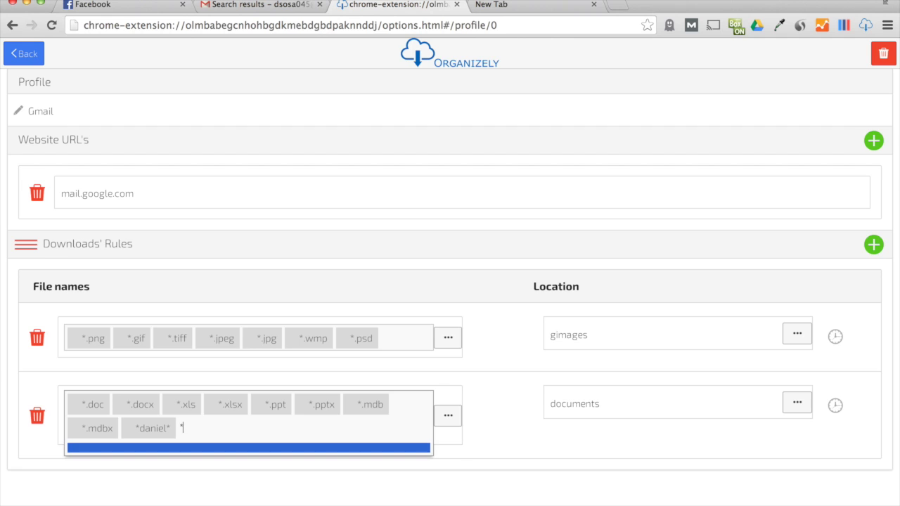
text(.zip)
key(Return)
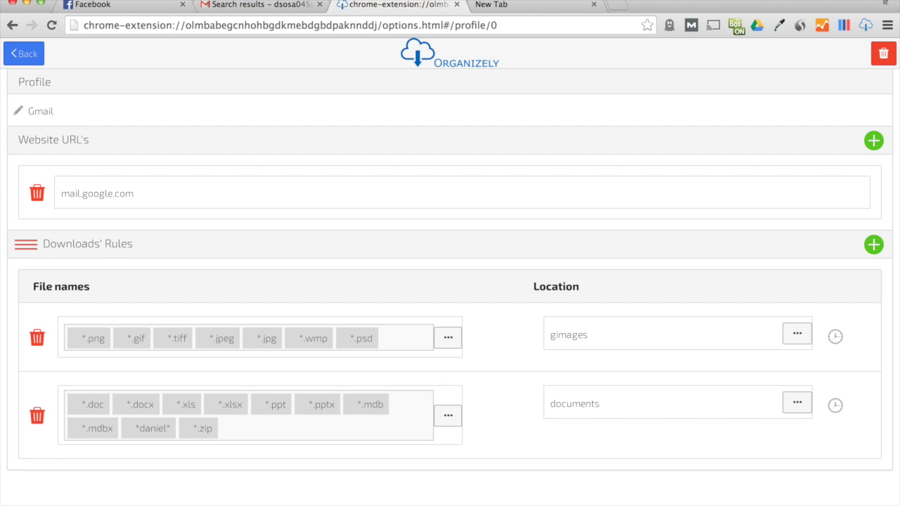
click(31, 55)
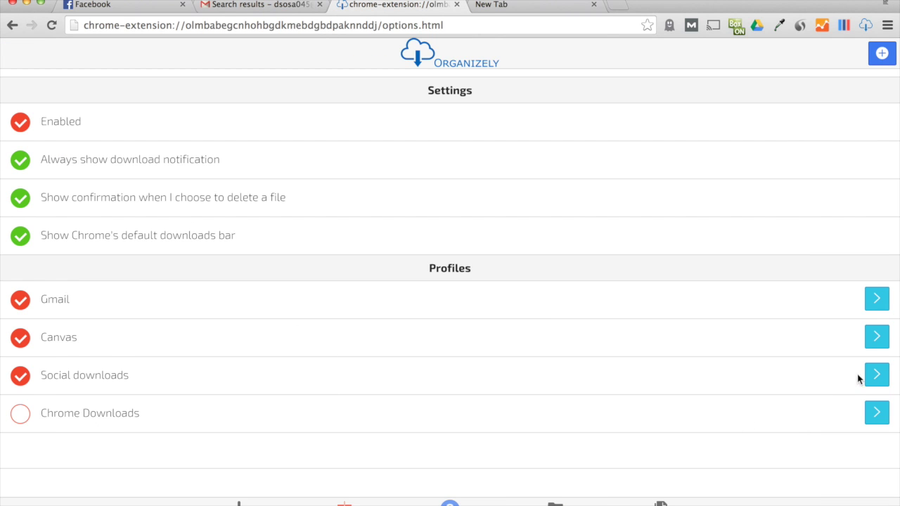
Add Videos, Audio and Documents file types to the Social downloads rule.
click(878, 374)
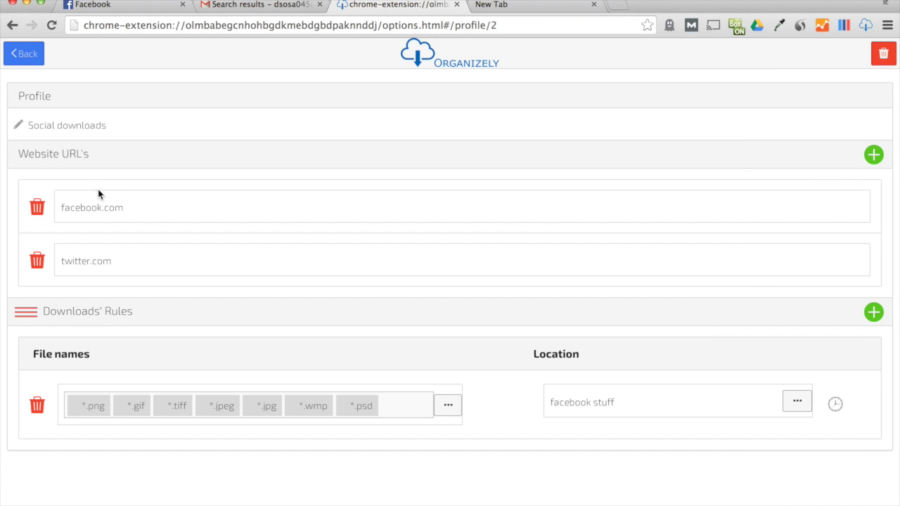
click(135, 208)
click(131, 261)
click(441, 408)
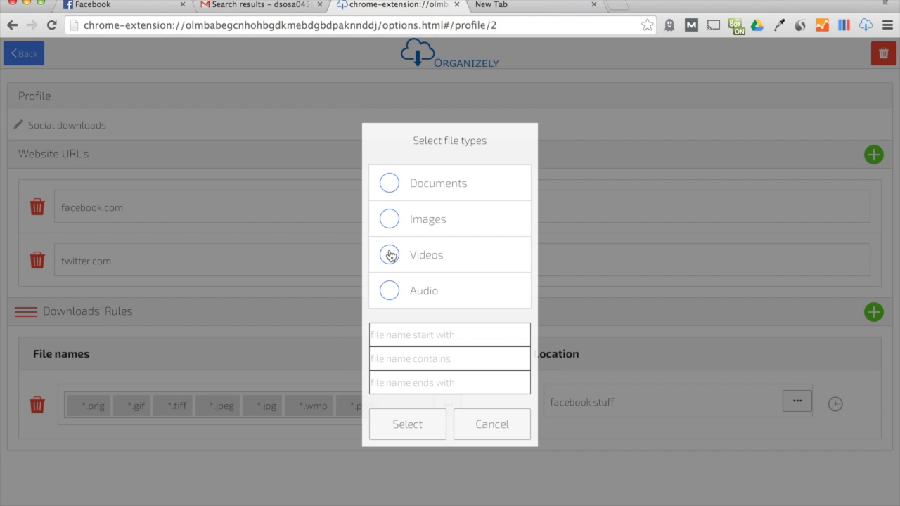
click(389, 255)
click(392, 291)
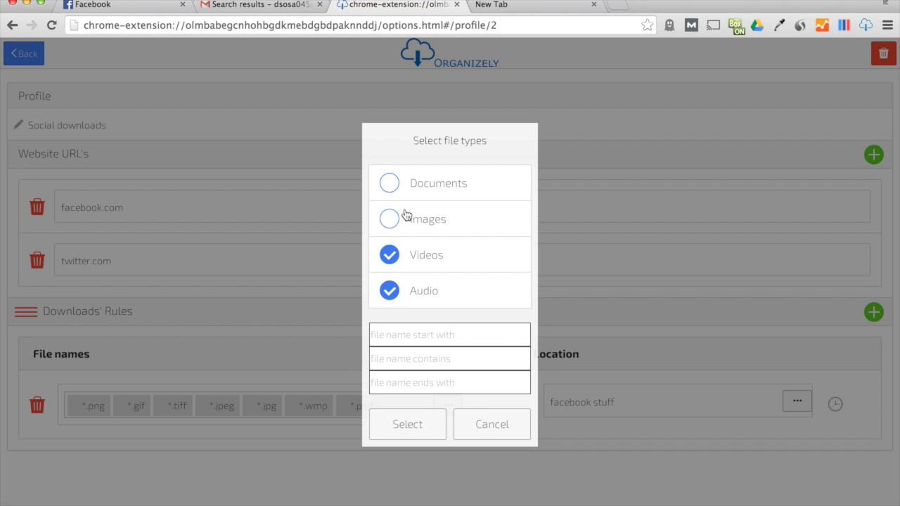
click(391, 183)
click(423, 425)
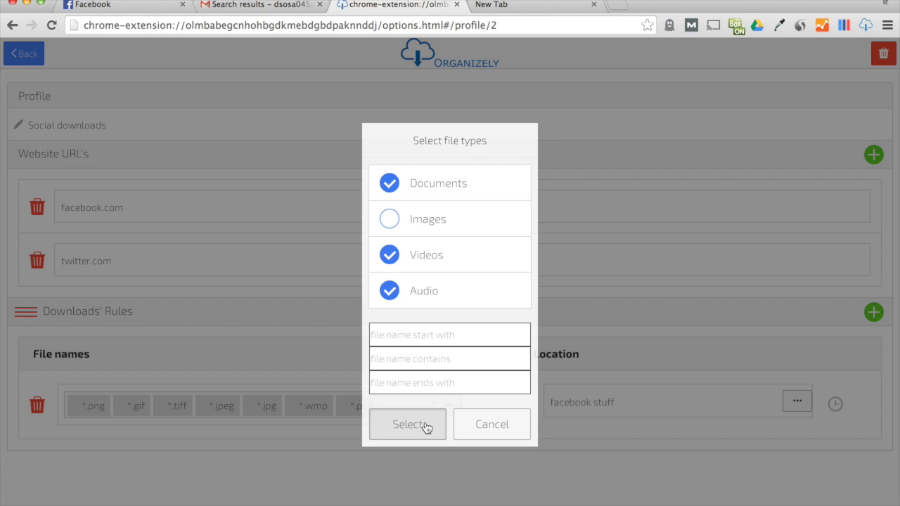
Change the rule's location from 'facebook stuff' to 'Social Media Downloads' and go back.
scroll(428, 404, down, 3)
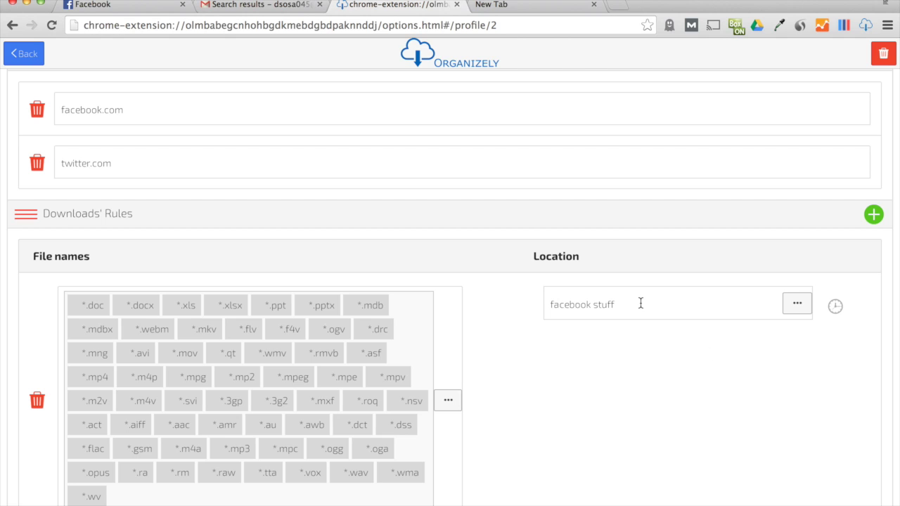
key(shift+alt+Left)
key(shift+alt+Left)
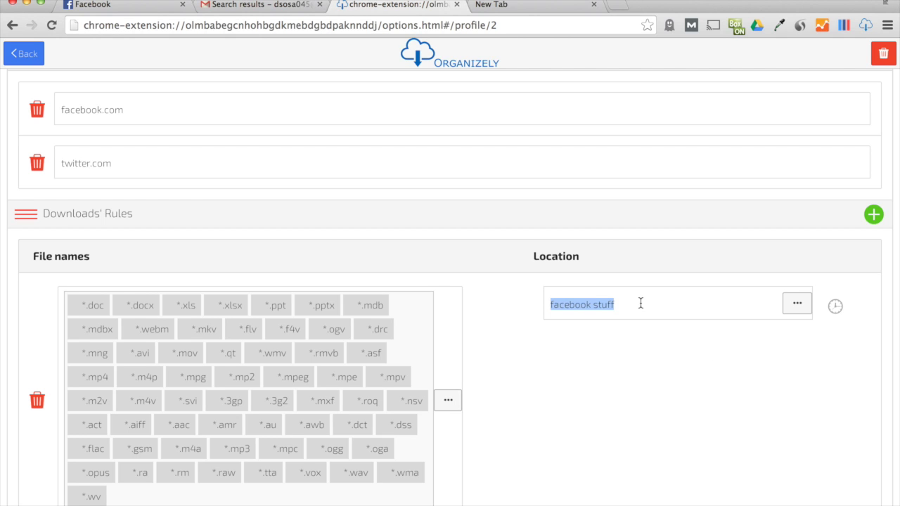
text(Social )
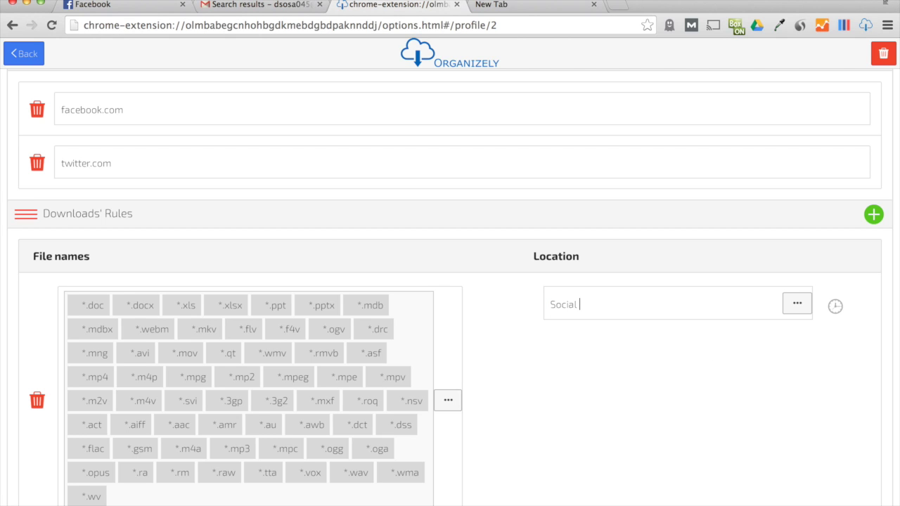
text(Miedia Downloads)
scroll(797, 389, down, 1)
scroll(824, 241, up, 3)
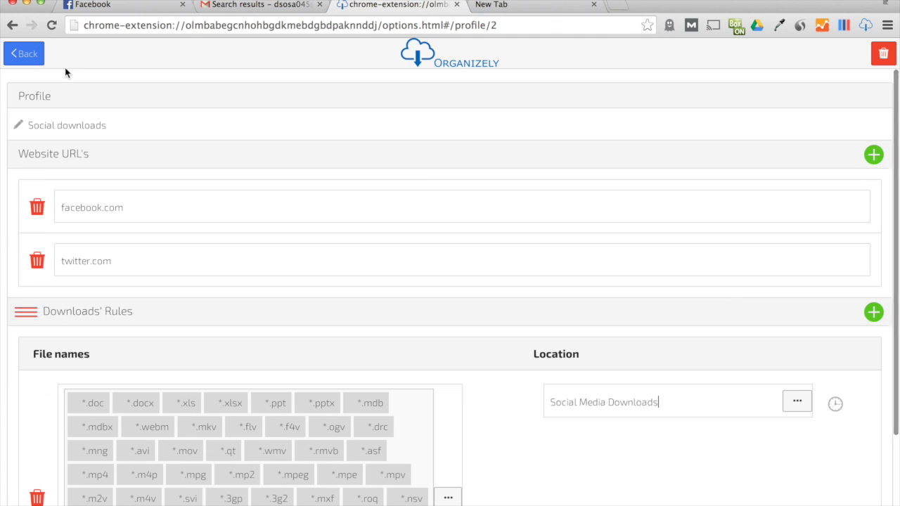
click(23, 62)
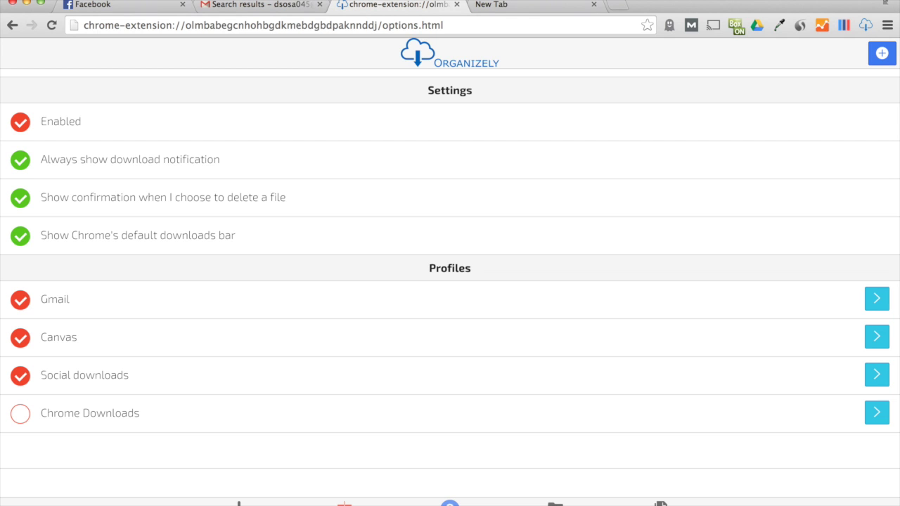
Glance at Organizely's Help page, then close the options tab.
click(450, 504)
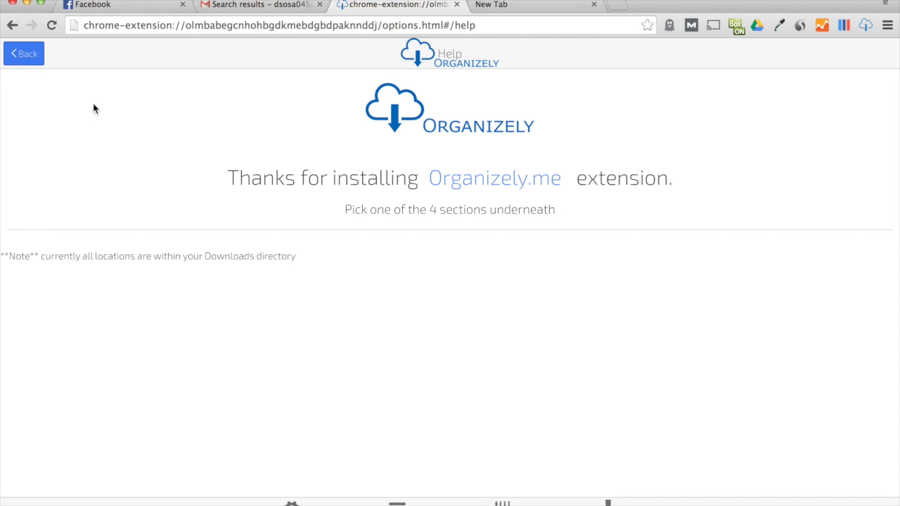
click(23, 54)
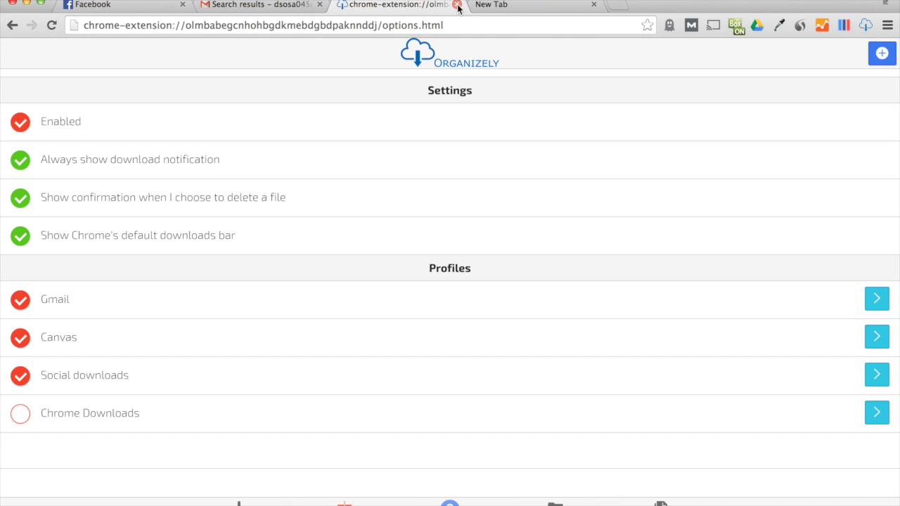
click(457, 5)
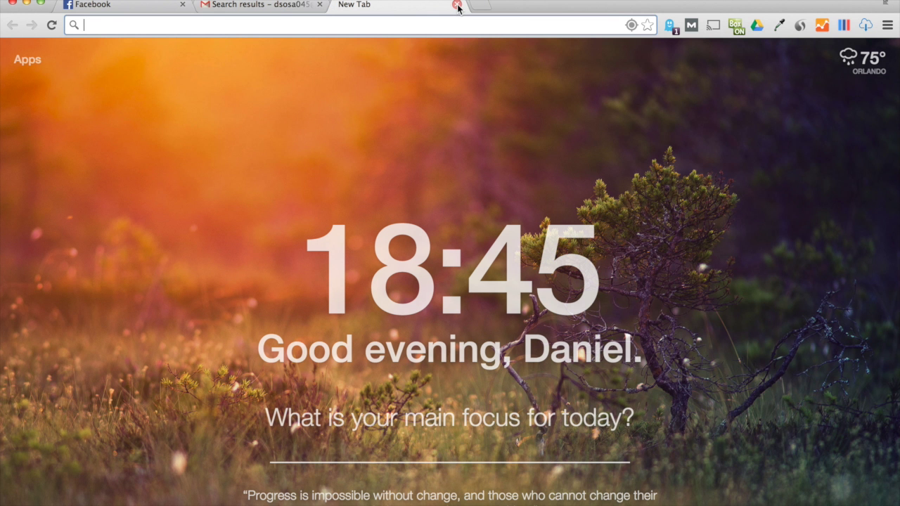
Download ATSonHook.png from the Organizely email, set to delete in 24 hours.
click(266, 7)
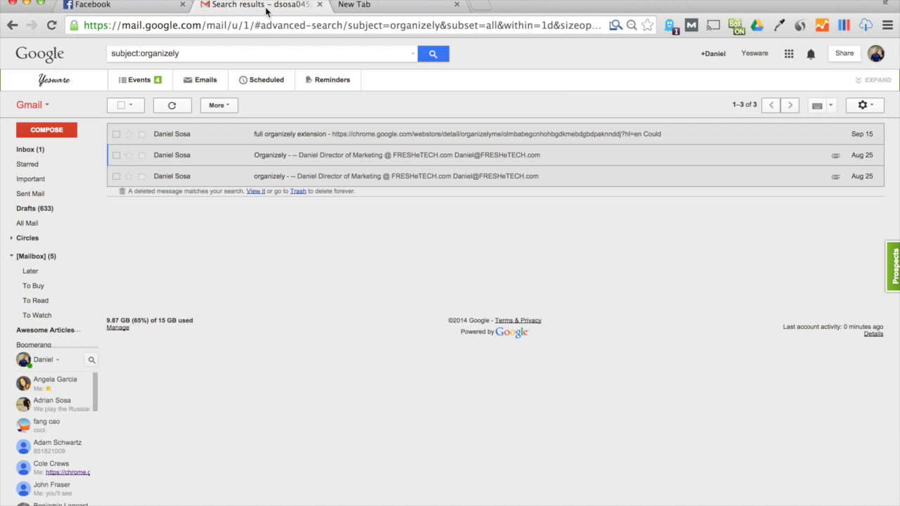
click(328, 161)
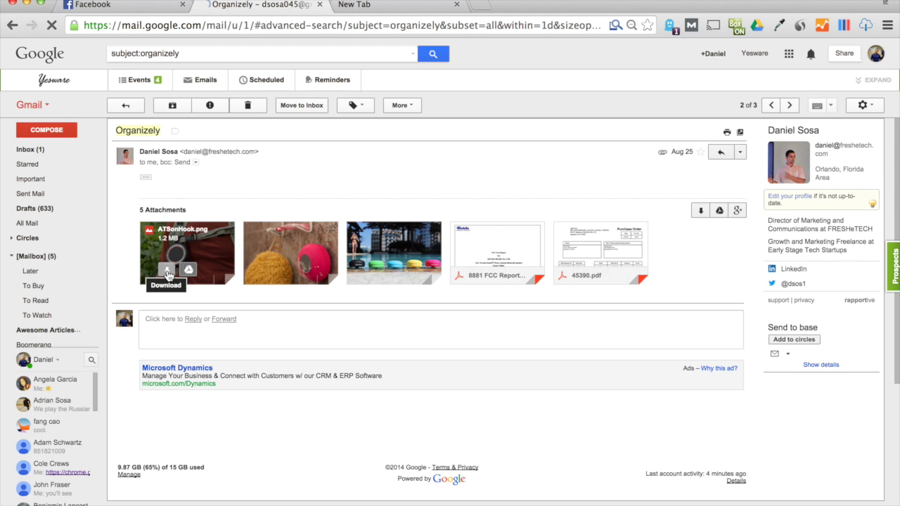
click(169, 274)
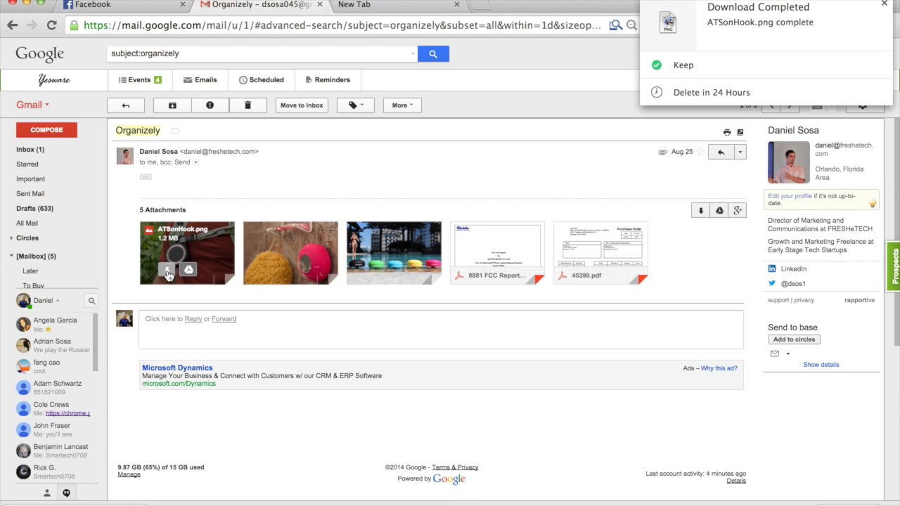
click(713, 93)
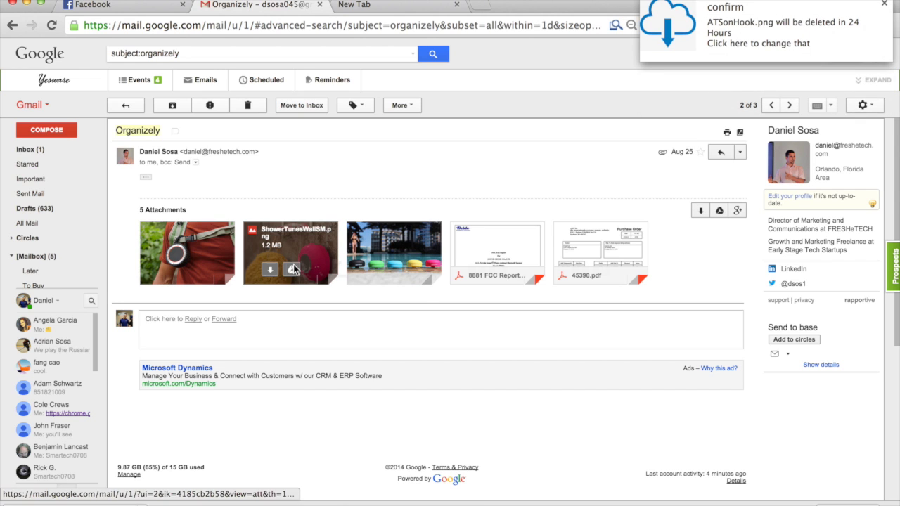
Download ShowerTunesWallSM.png and keep it, then switch to the Finder desktop.
click(269, 273)
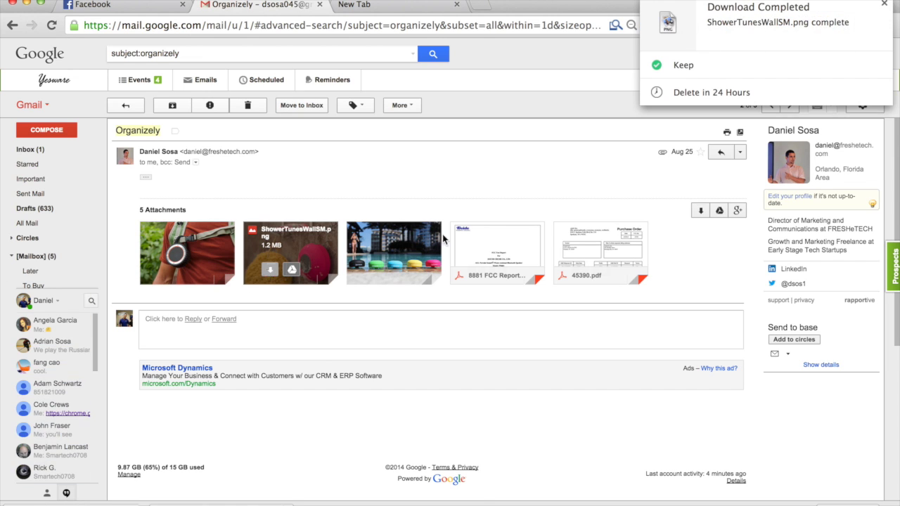
click(692, 67)
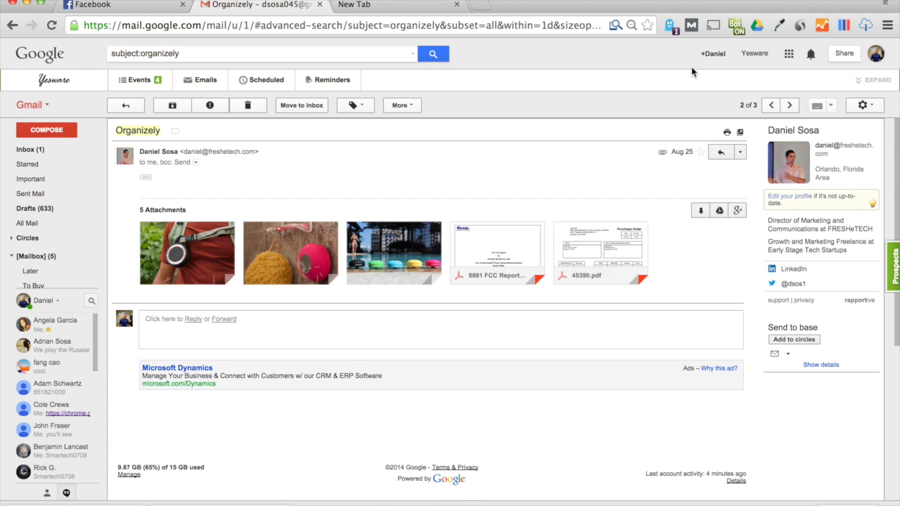
key(ctrl+Up)
key(ctrl+Up)
key(ctrl+Right)
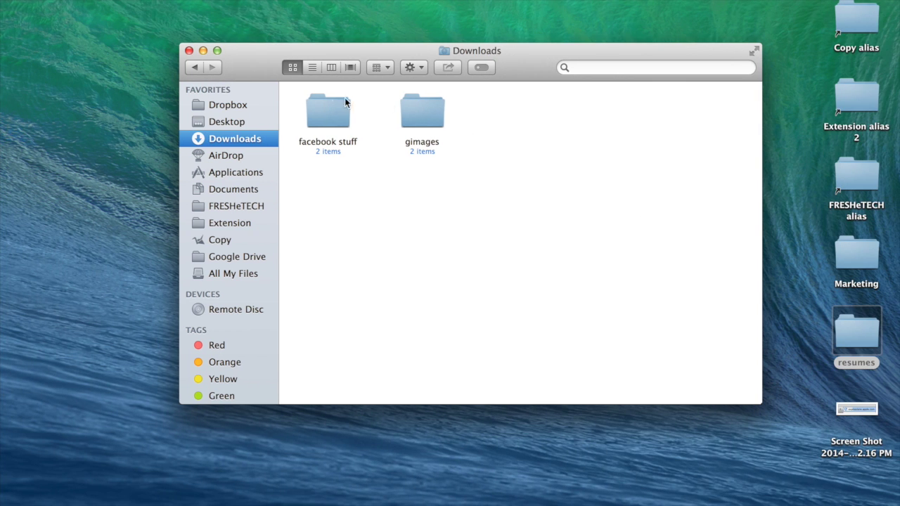
Confirm both PNGs are in the gimages folder, then go back to Downloads.
double_click(429, 109)
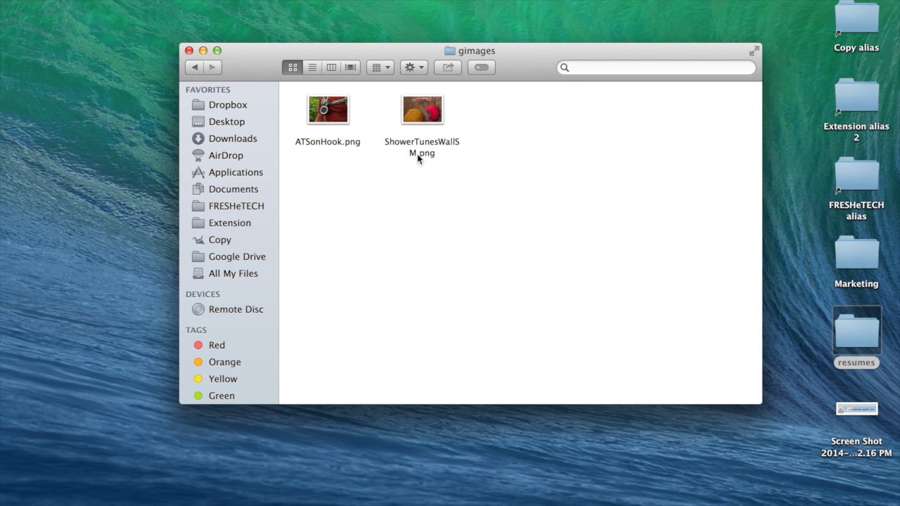
click(195, 68)
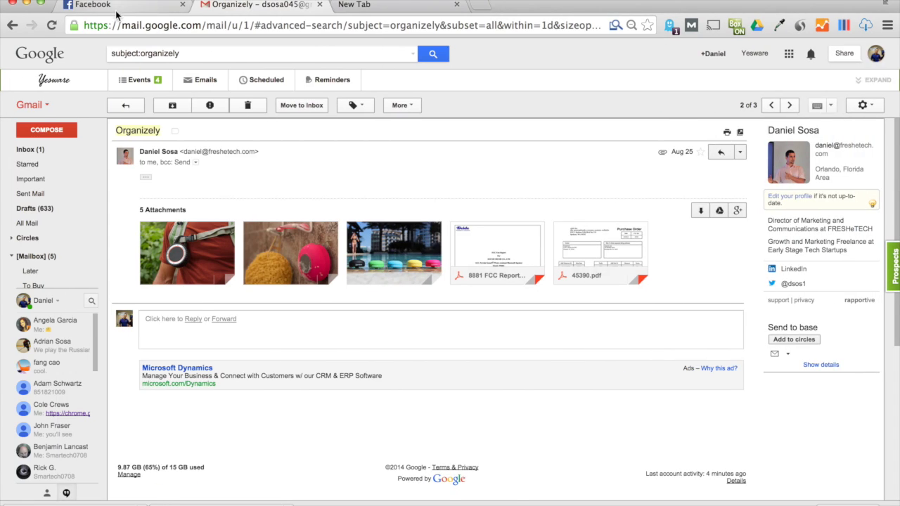
Save the Due South album photo into facebook stuff, set to delete after 24 hours.
click(92, 4)
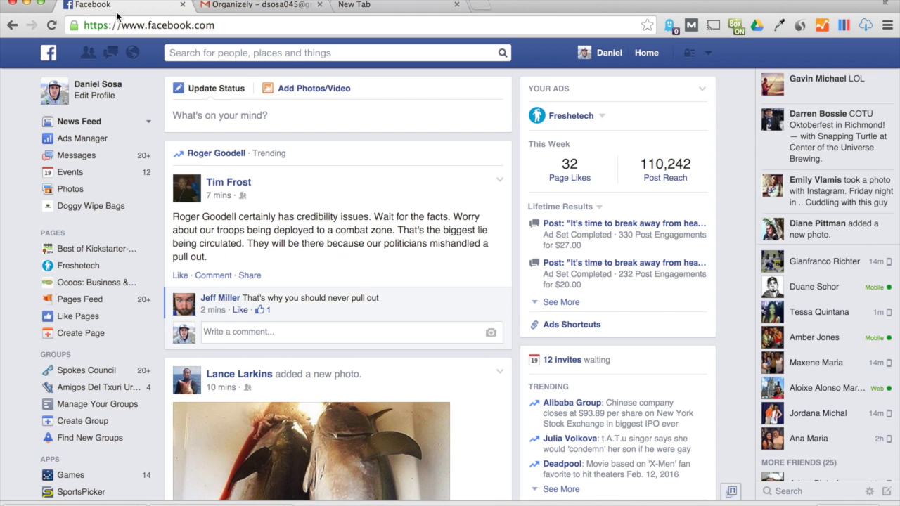
scroll(307, 230, down, 15)
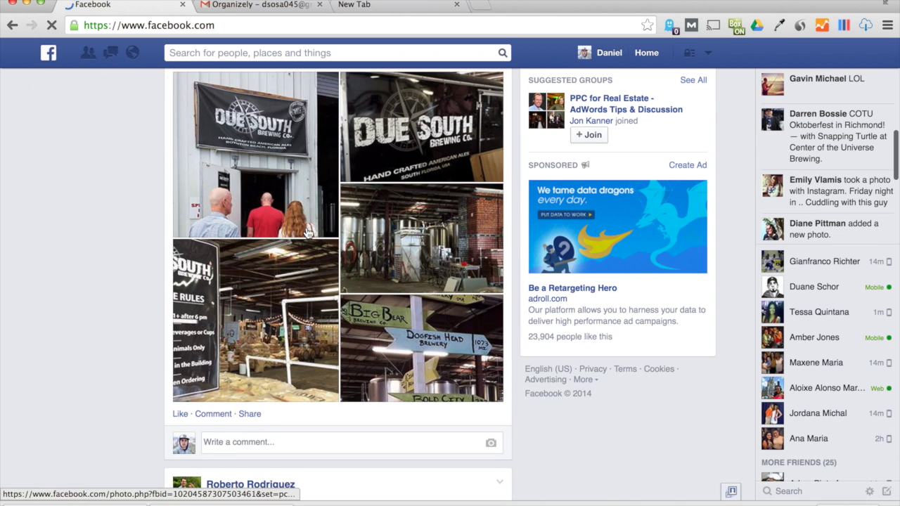
scroll(421, 127, up, 1)
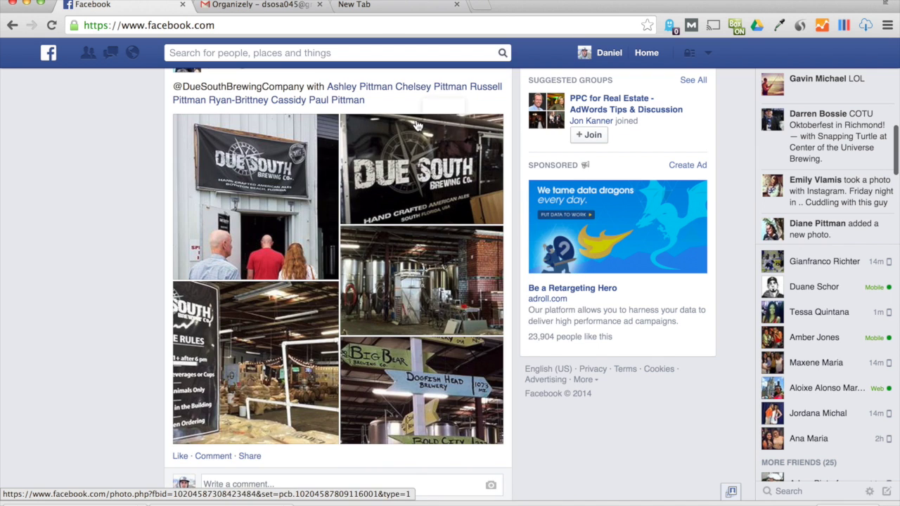
click(414, 149)
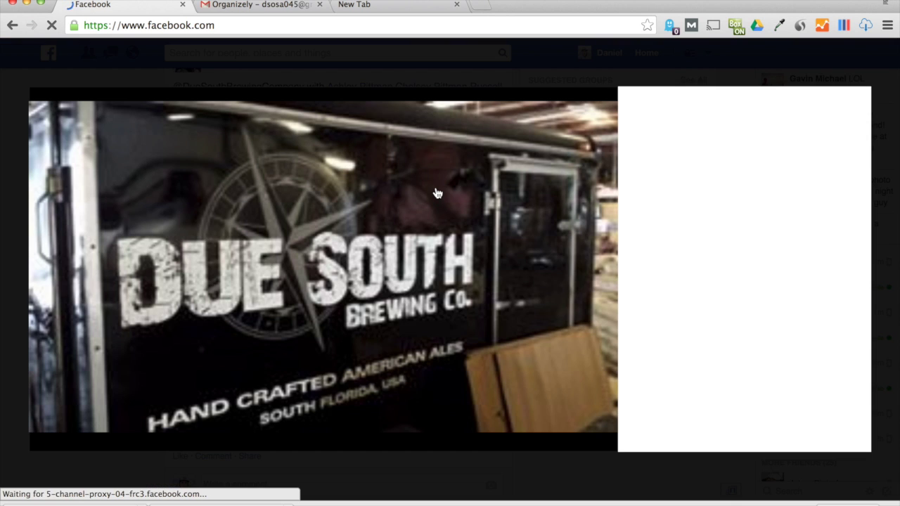
right_click(383, 208)
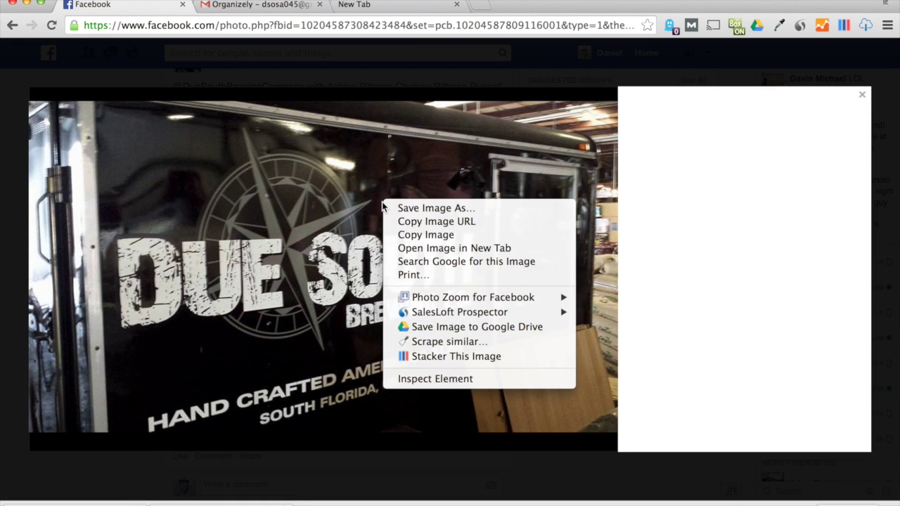
click(405, 208)
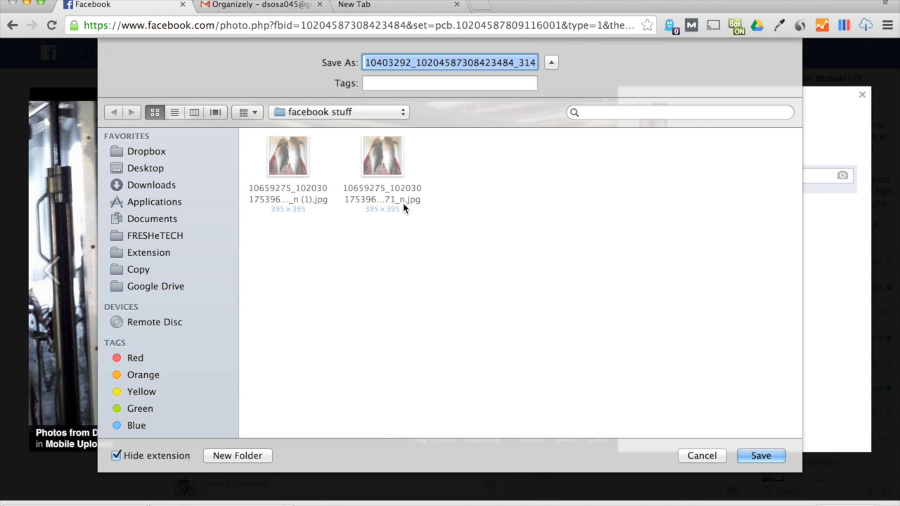
key(Return)
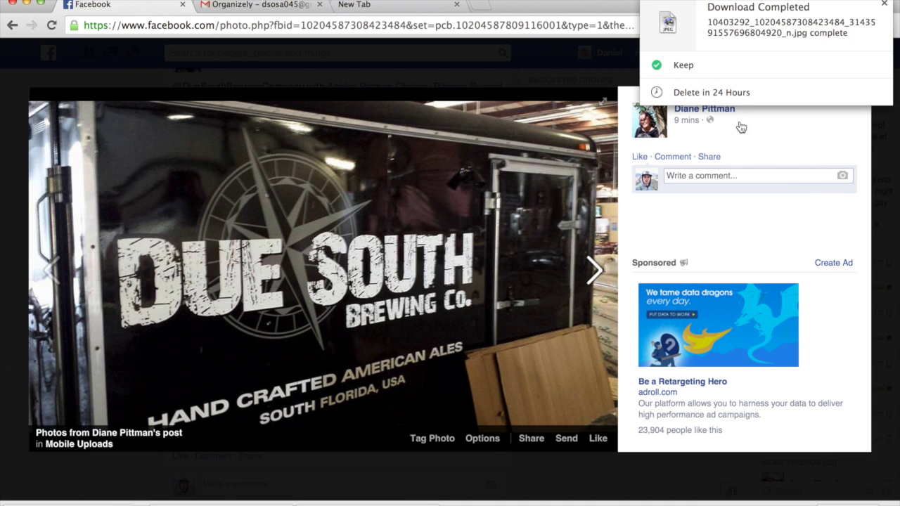
click(705, 92)
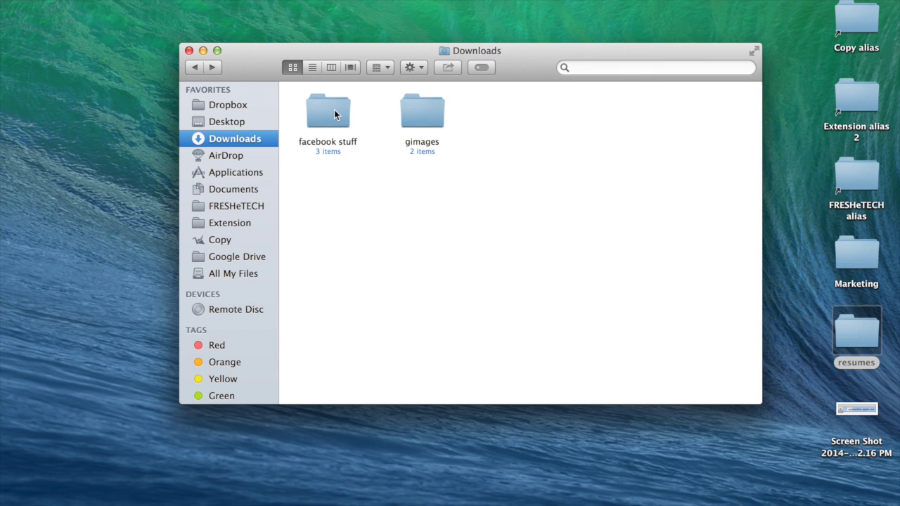
click(333, 110)
double_click(333, 111)
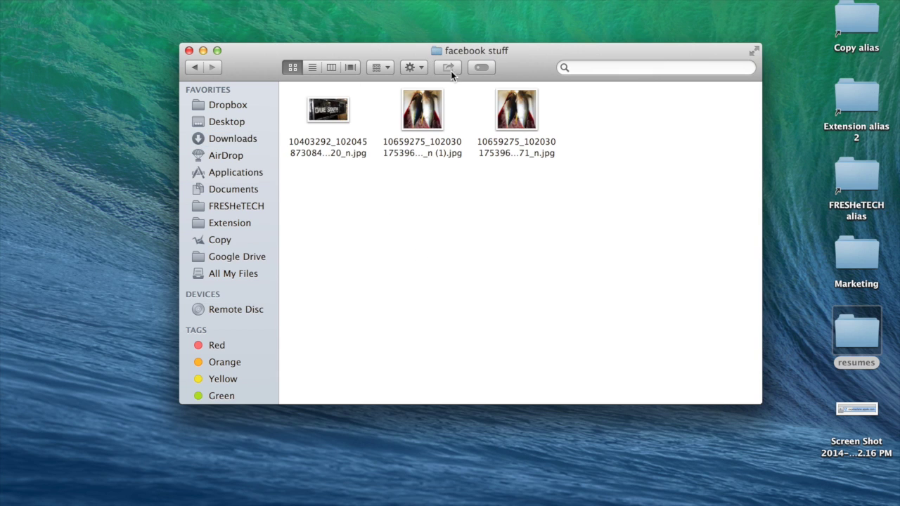
click(324, 112)
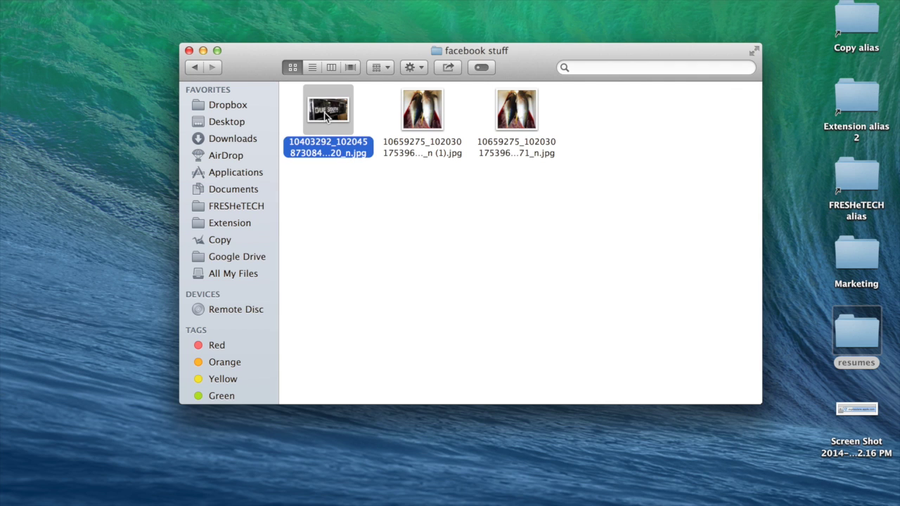
key(space)
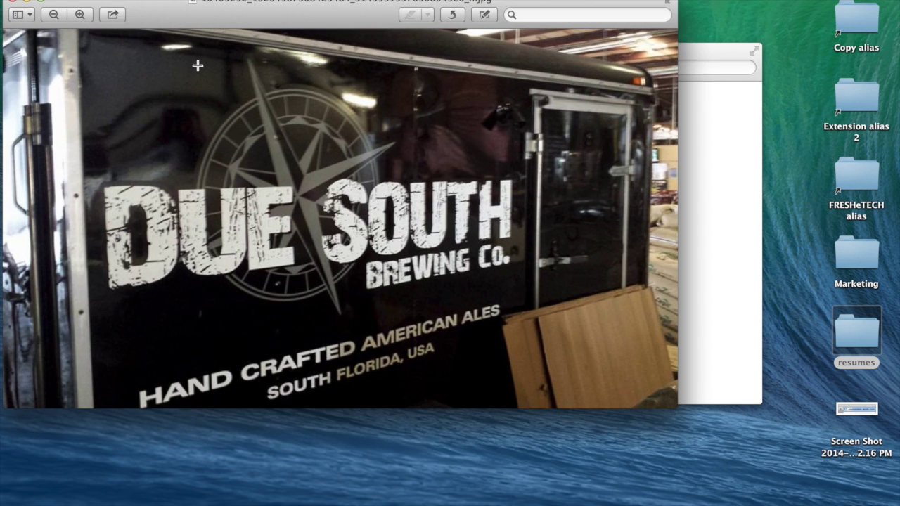
click(15, 6)
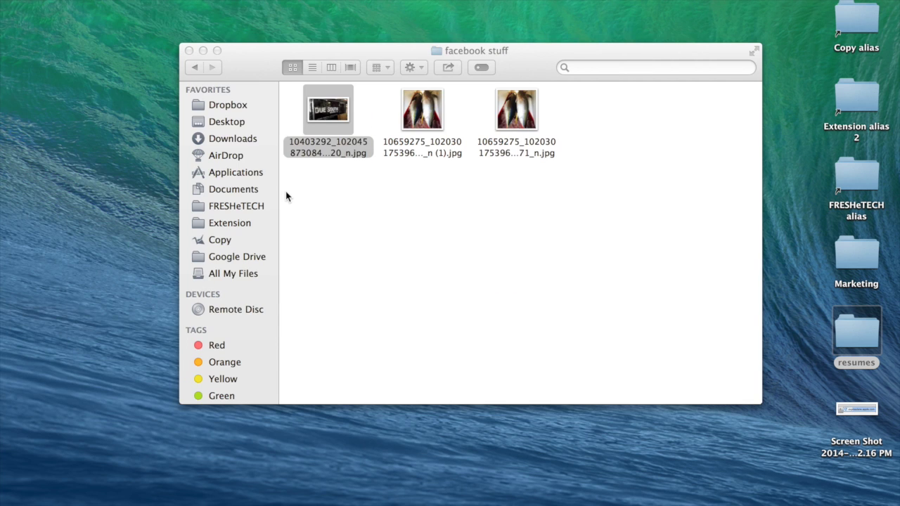
key(super+Tab)
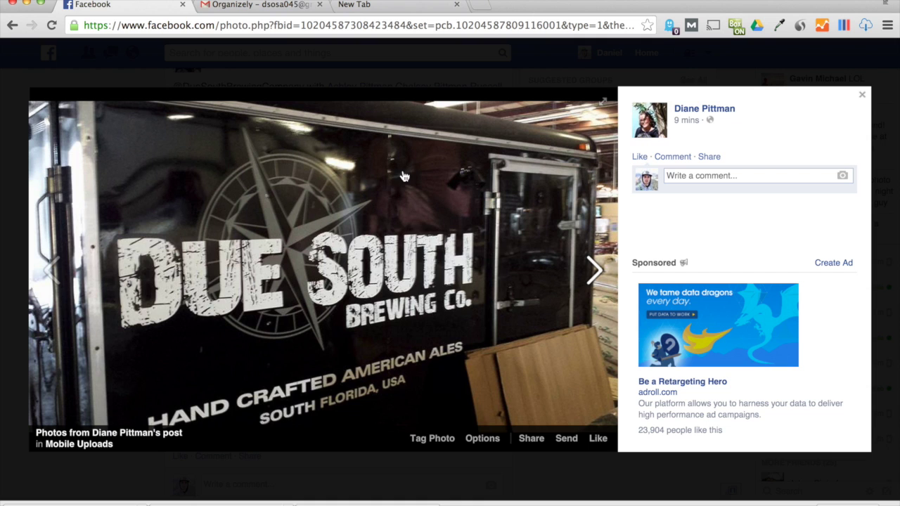
Close the Facebook tab to bring back the Gmail Organizely message.
click(183, 5)
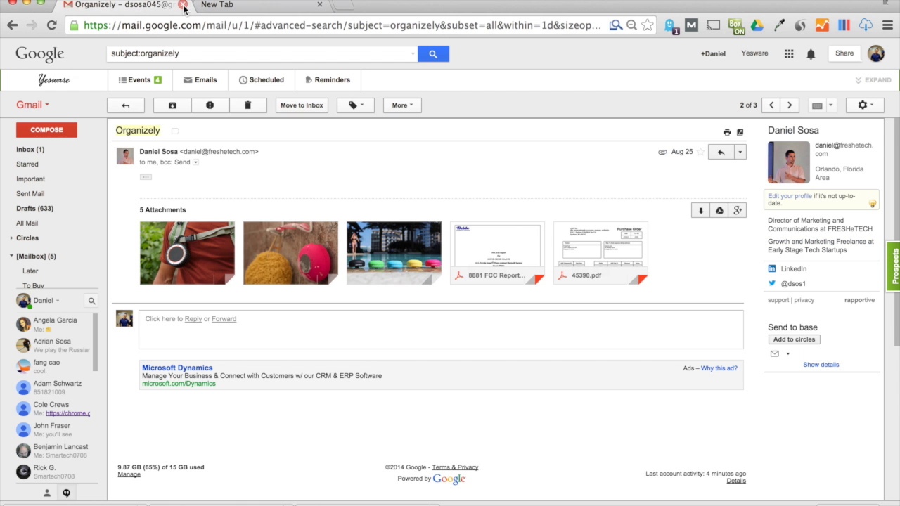